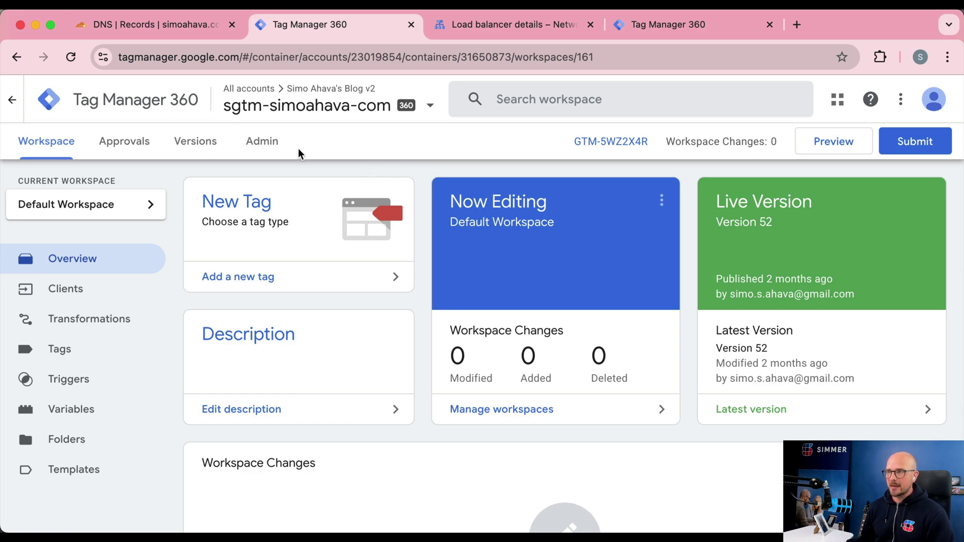
Switch to Google Cloud and examine the load balancer's routing rules and backend services.
left_click(550, 23)
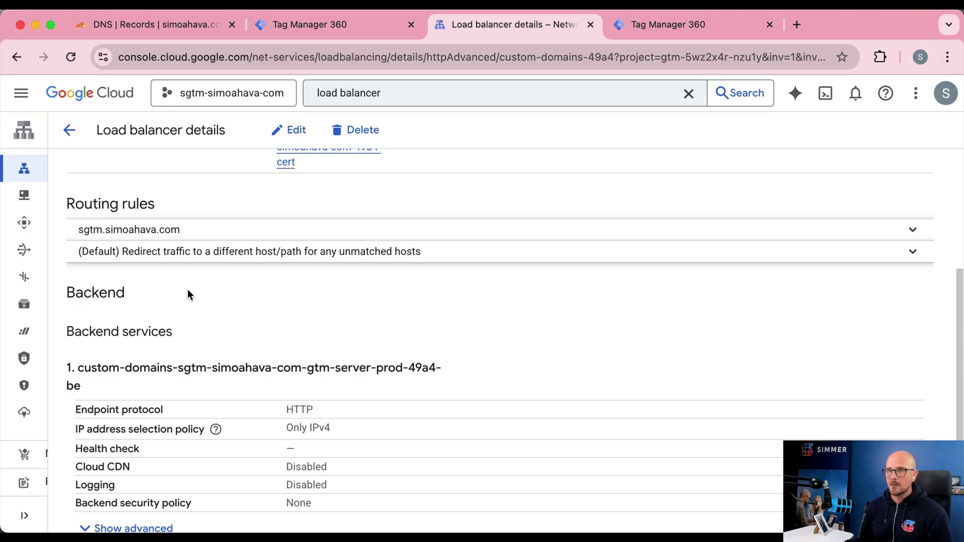
Switch to Cloudflare and examine the matching expression and origin parameters offered by a new Origin Rule for simoahava.com.
left_click(167, 32)
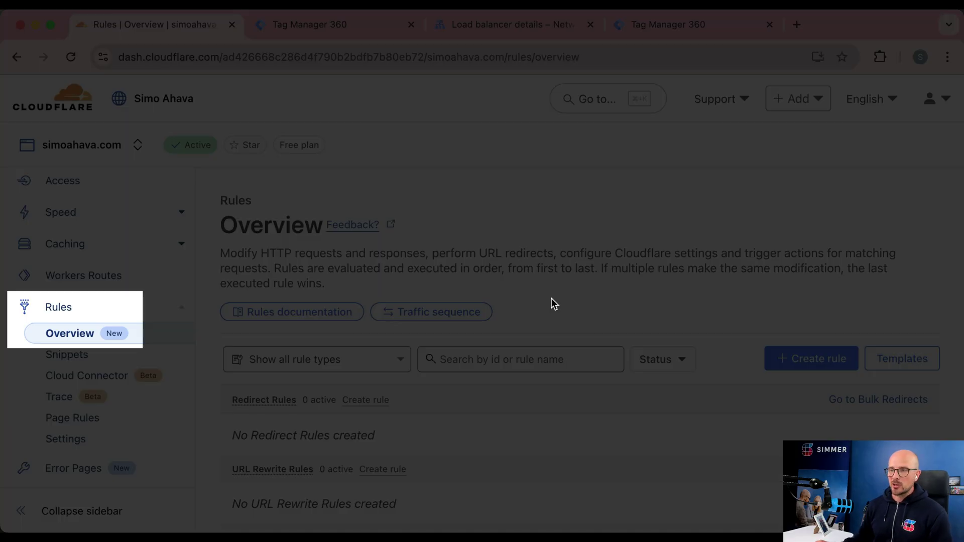
scroll(551, 298, "down", 1)
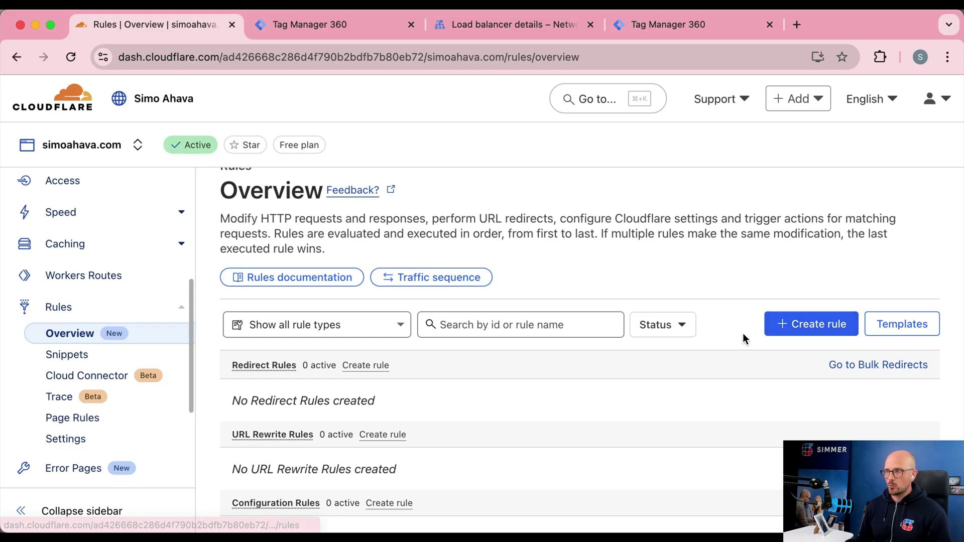
left_click(806, 323)
left_click(606, 192)
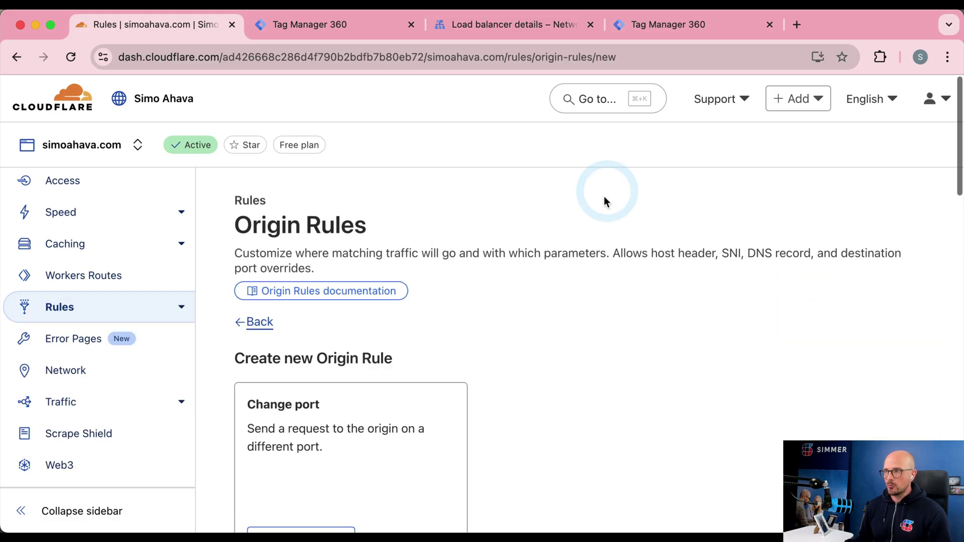
scroll(547, 345, "down", 5)
scroll(547, 344, "down", 6)
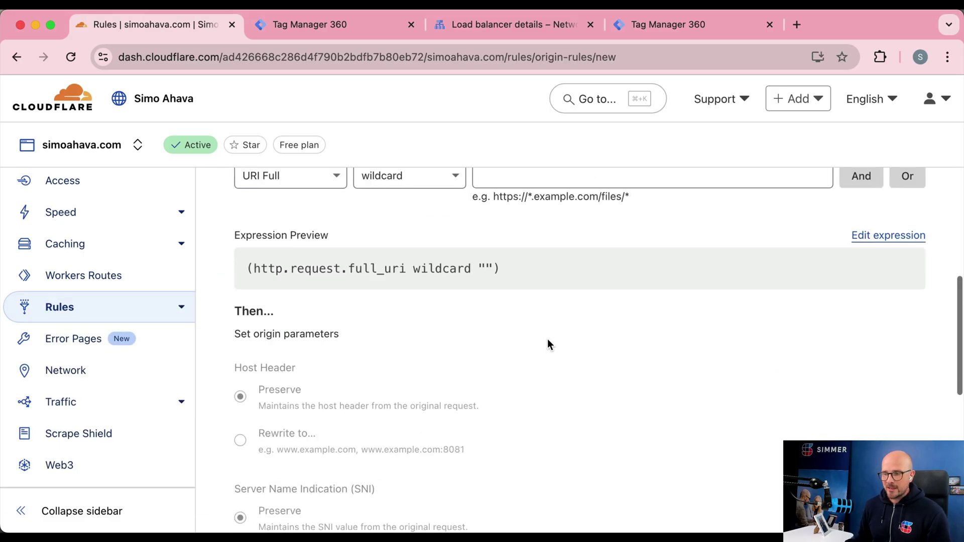
scroll(547, 345, "down", 4)
scroll(548, 344, "up", 3)
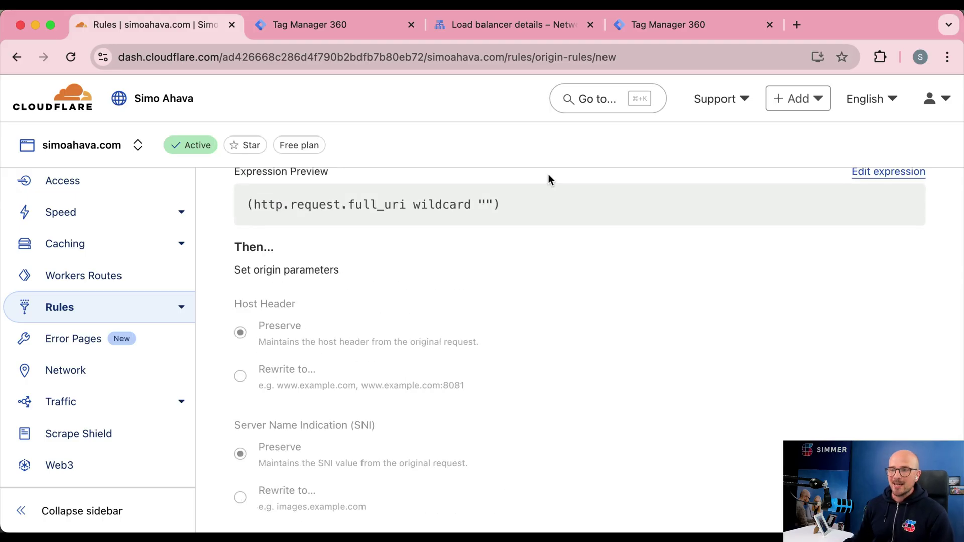
mouse_move(340, 350)
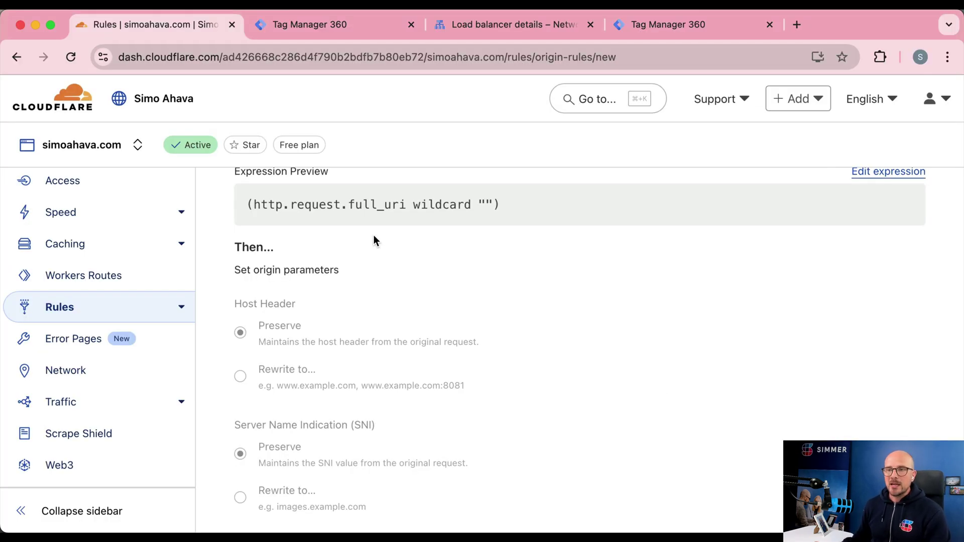
scroll(373, 235, "up", 10)
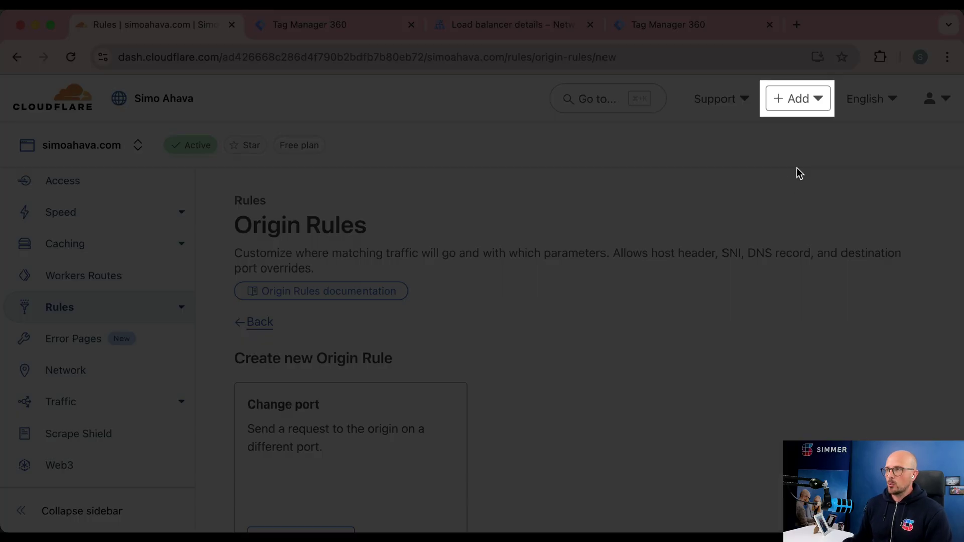
Start creating a new Cloudflare Worker from the Hello World script.
left_click(814, 96)
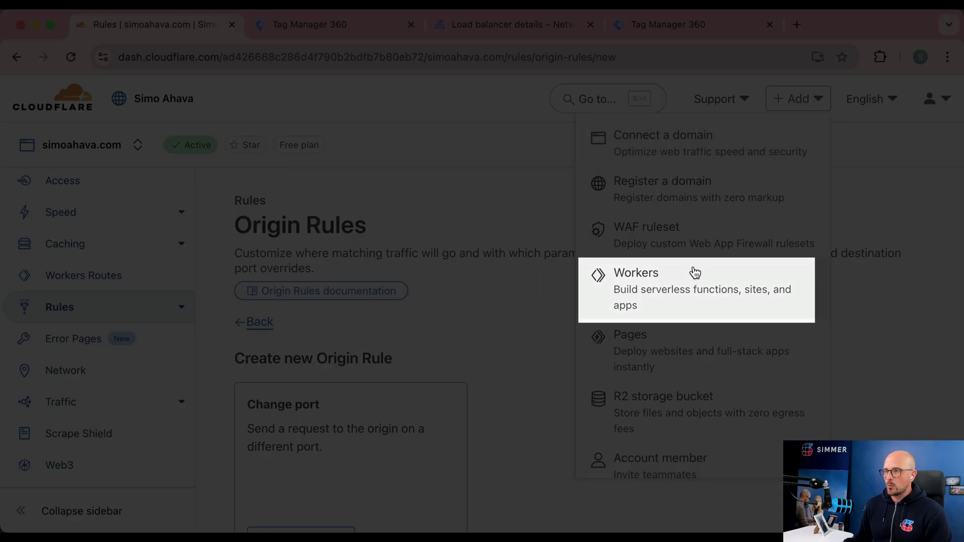
left_click(662, 285)
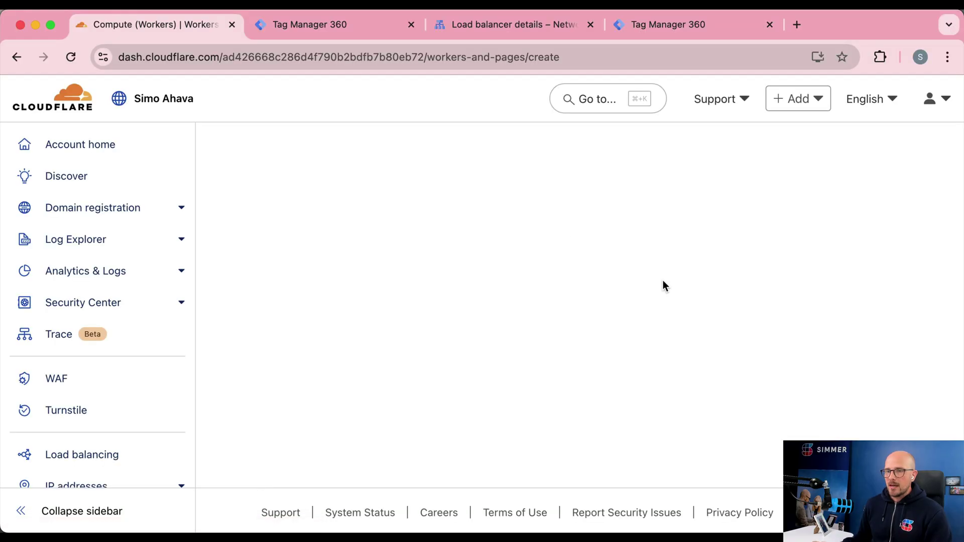
scroll(662, 281, "down", 2)
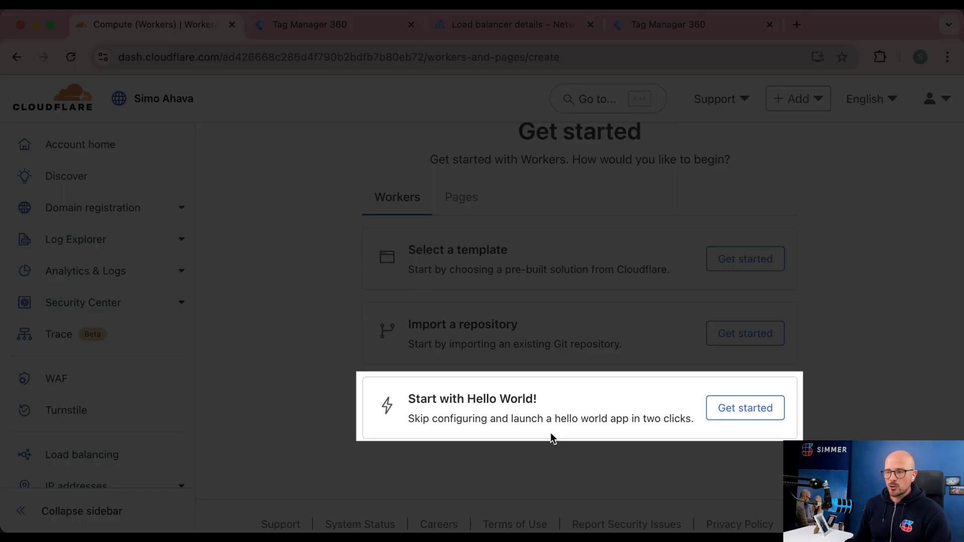
left_click(765, 409)
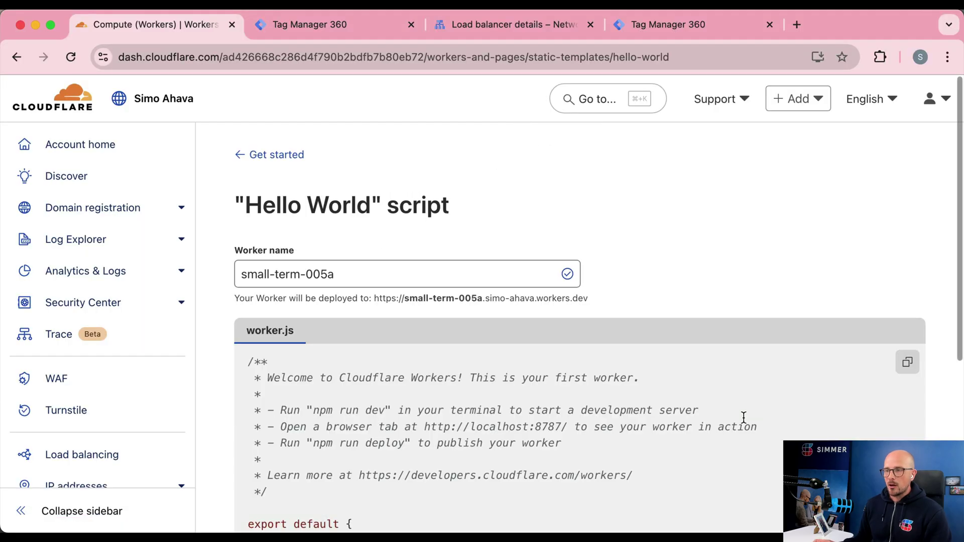
Name the Worker sst-same-origin and deploy it.
left_click(347, 271)
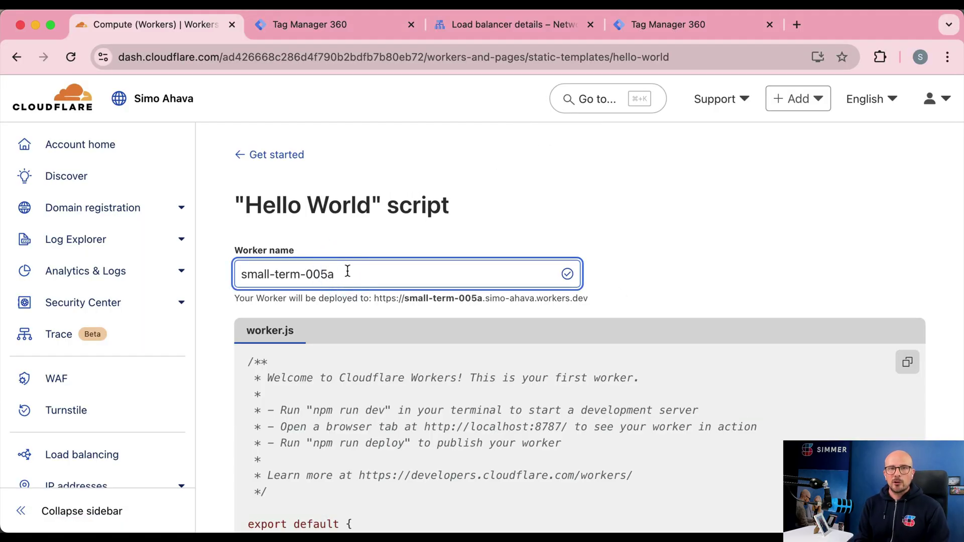
key("super+a")
type("sst-same-origin")
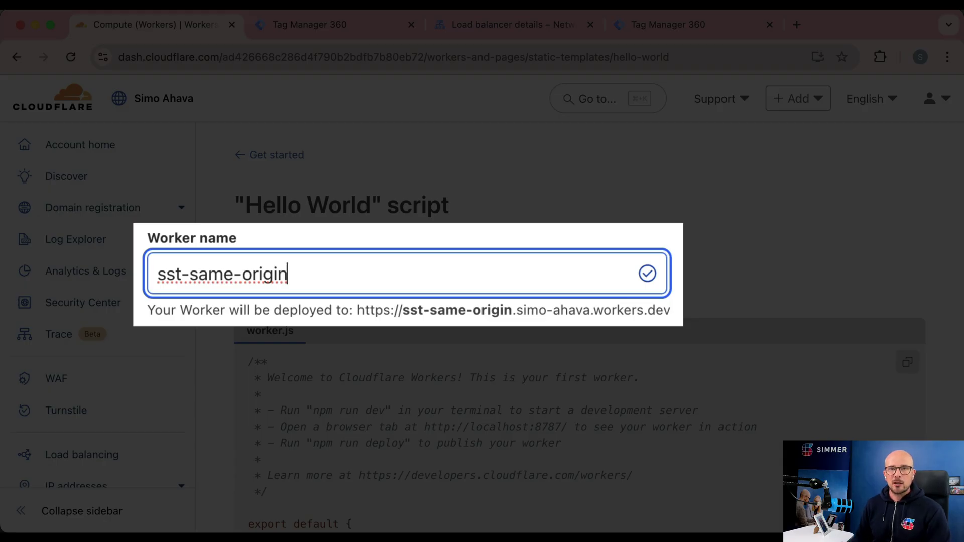
scroll(604, 249, "down", 2)
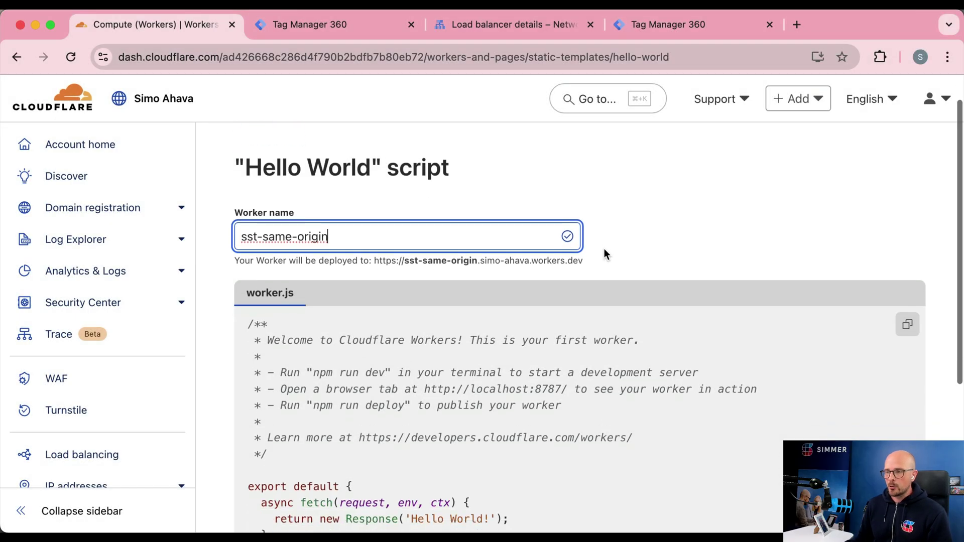
scroll(603, 248, "down", 5)
left_click(889, 400)
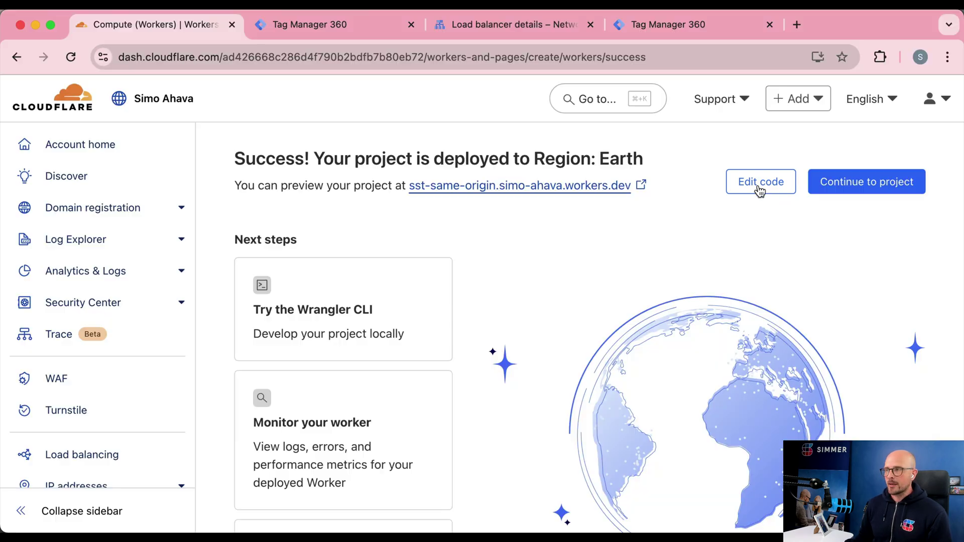
left_click(760, 181)
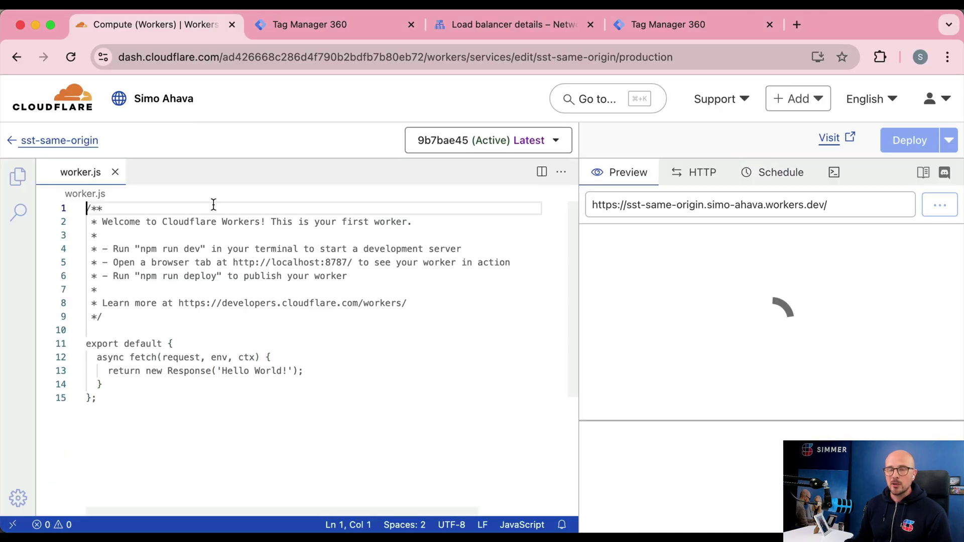
left_click(155, 249)
key("super+a")
key("BackSpace")
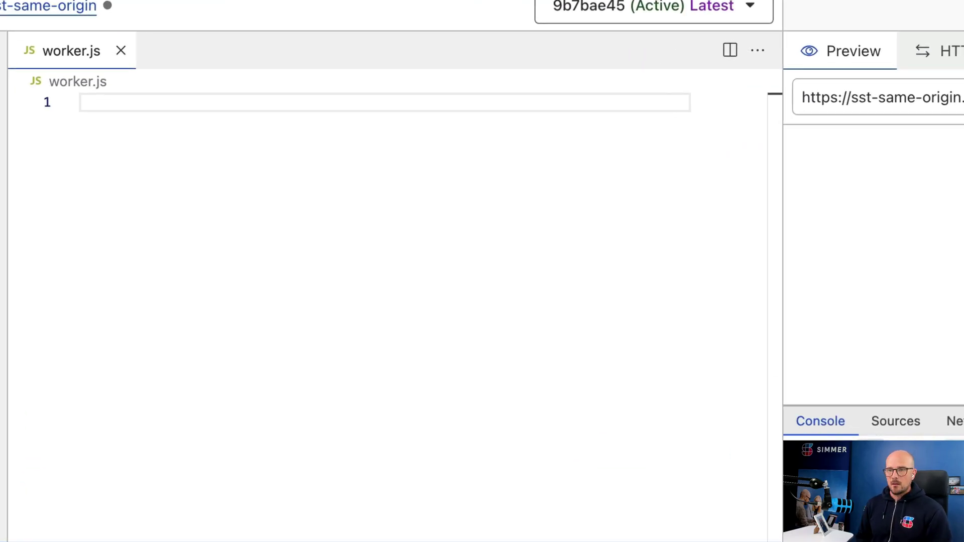
type("export default {   async fetch(request, env, ctx) {      } };")
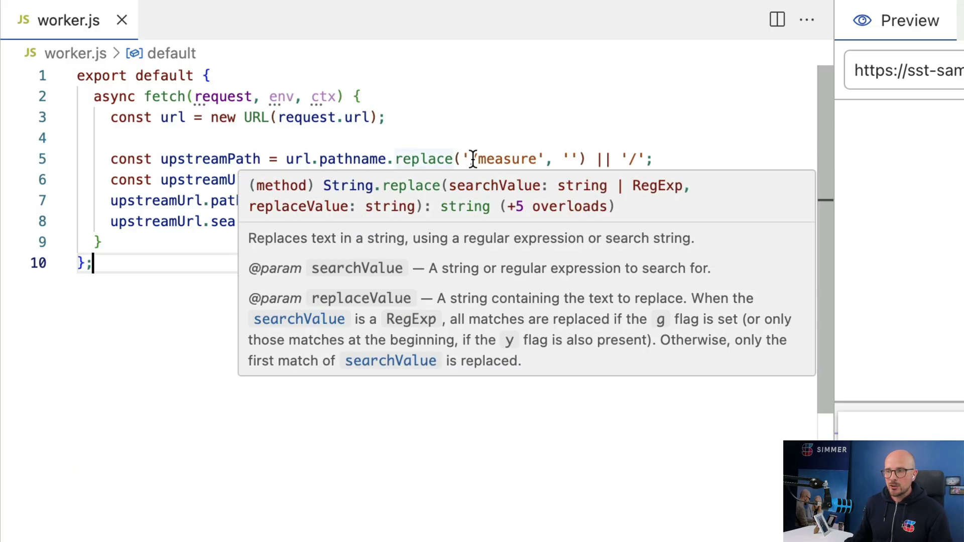
left_click(479, 107)
left_click(442, 134)
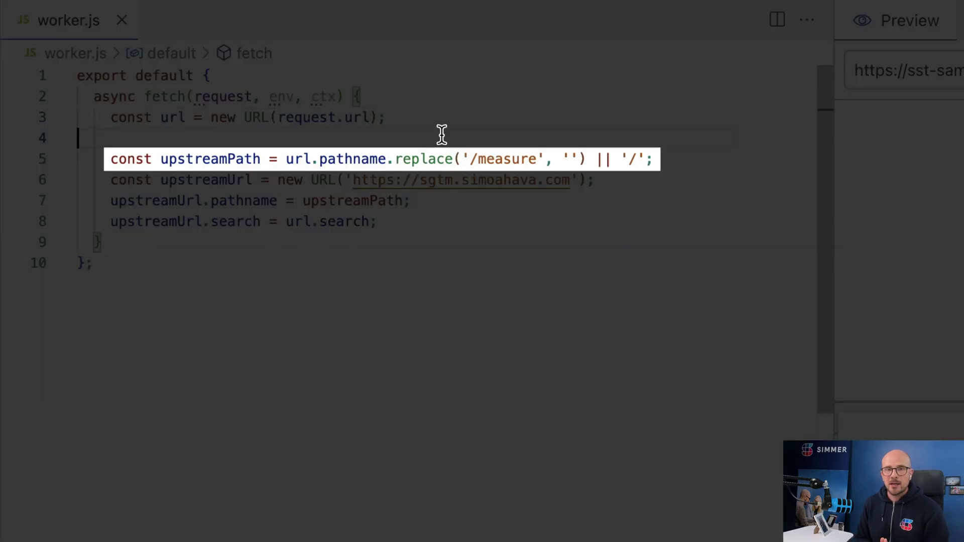
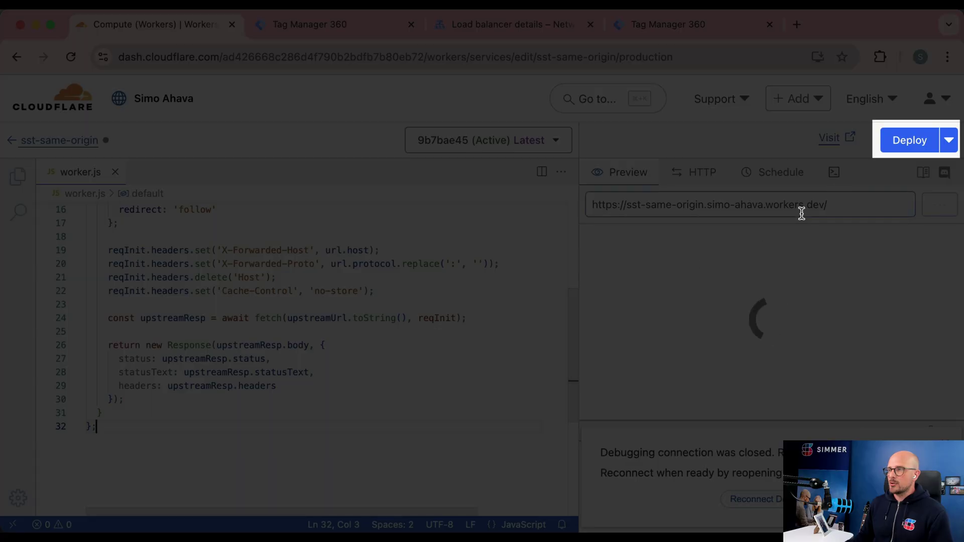
left_click(904, 137)
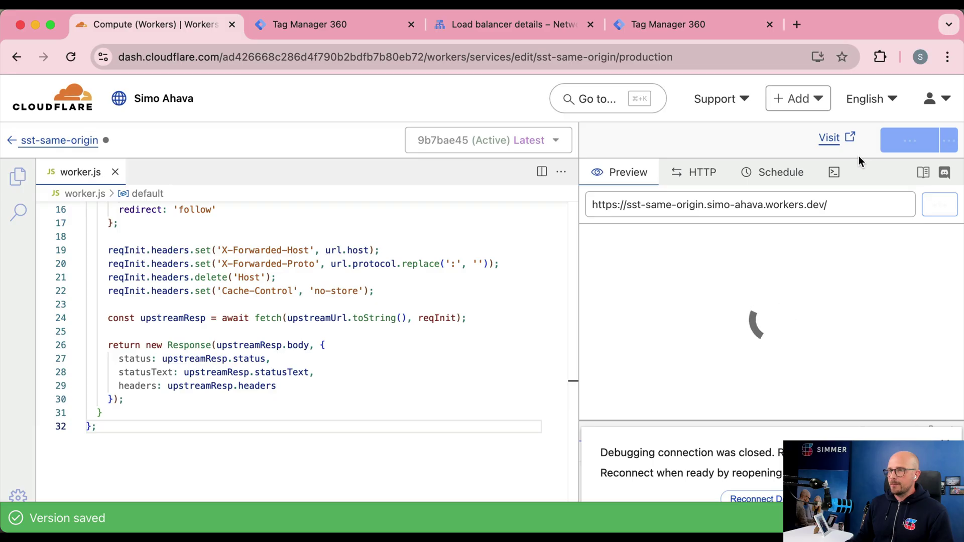
Disable the workers.dev domain in the sst-same-origin Worker's settings.
left_click(46, 144)
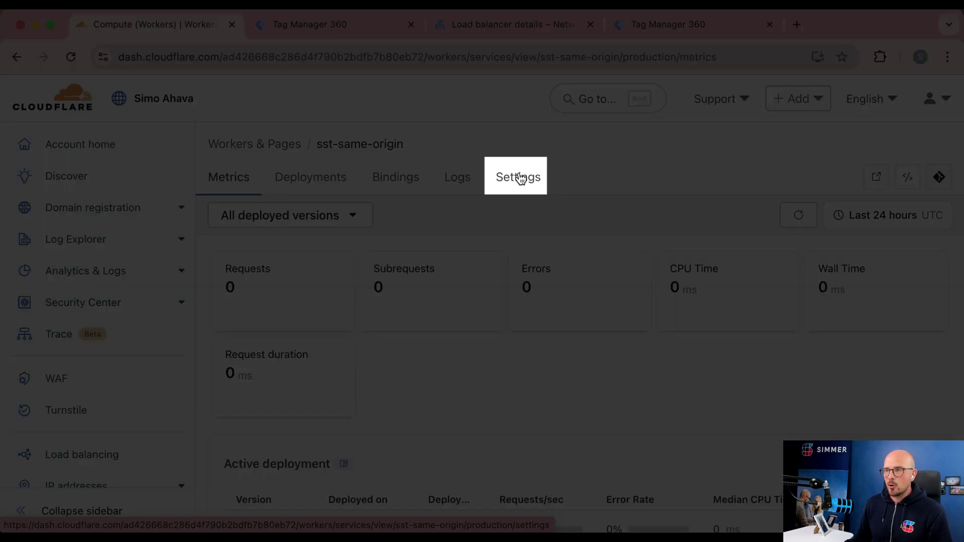
left_click(521, 178)
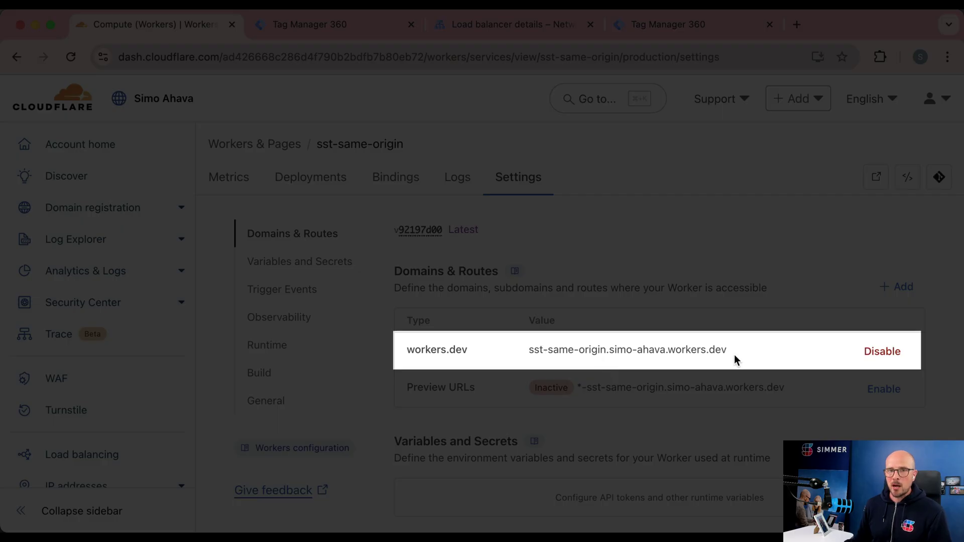
left_click(889, 352)
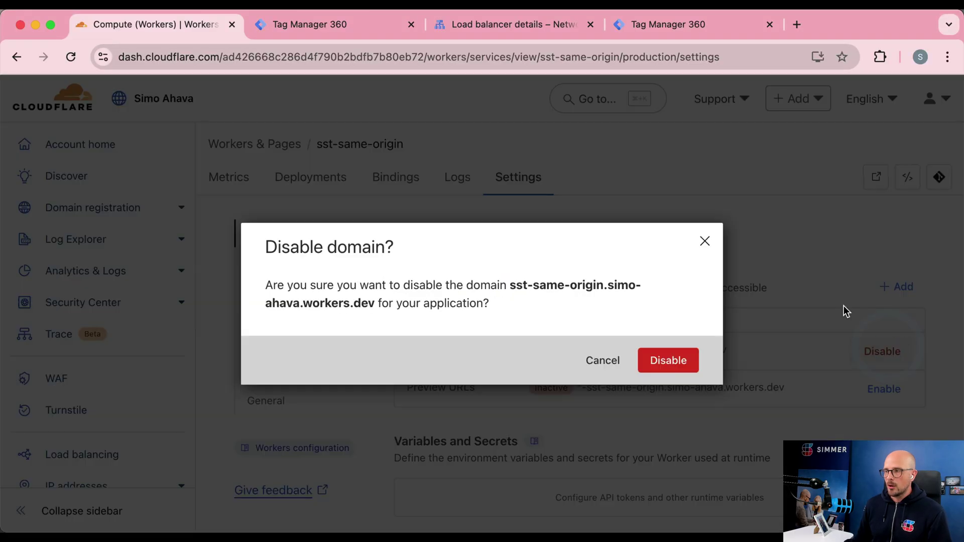
left_click(668, 364)
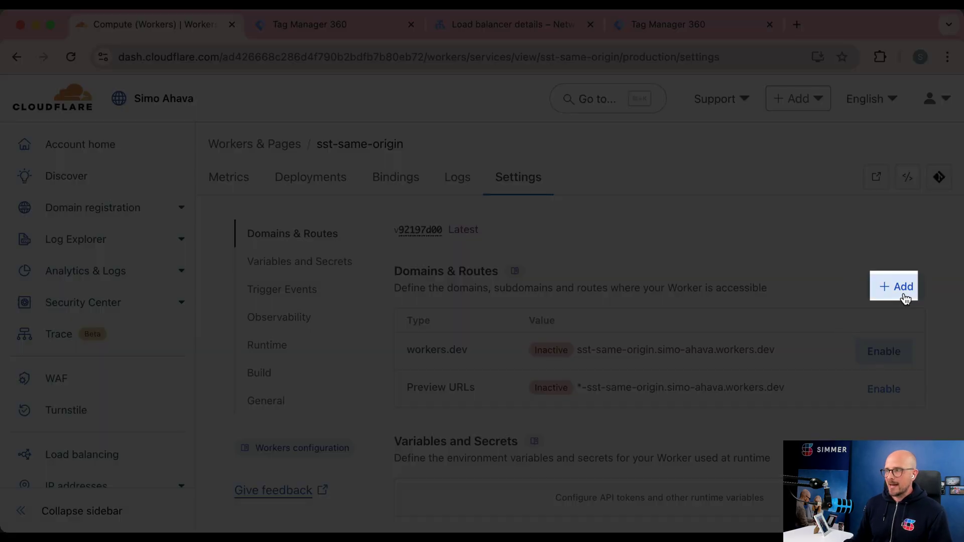
Add a route to the Worker for the zone simoahava.com with the pattern *.simoahava.com/measure/*.
left_click(898, 288)
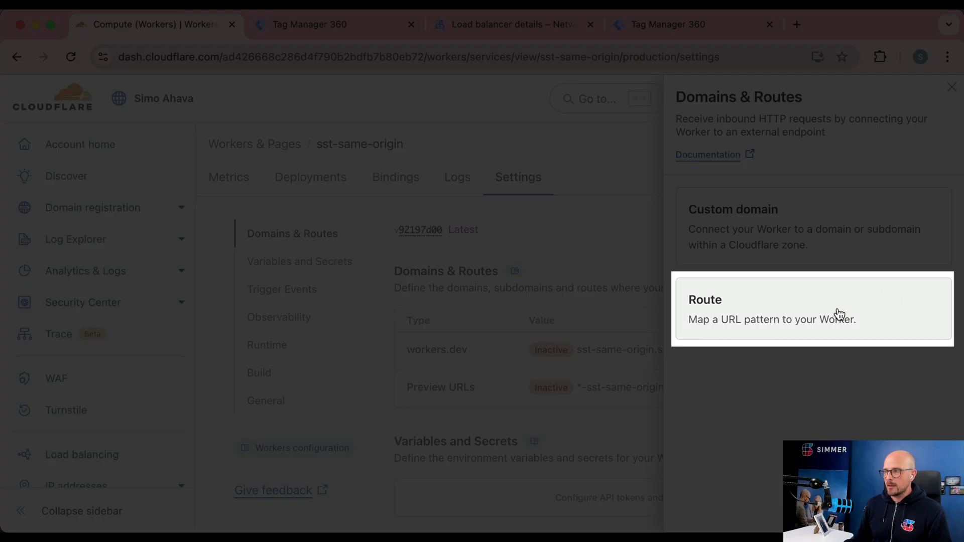
left_click(738, 326)
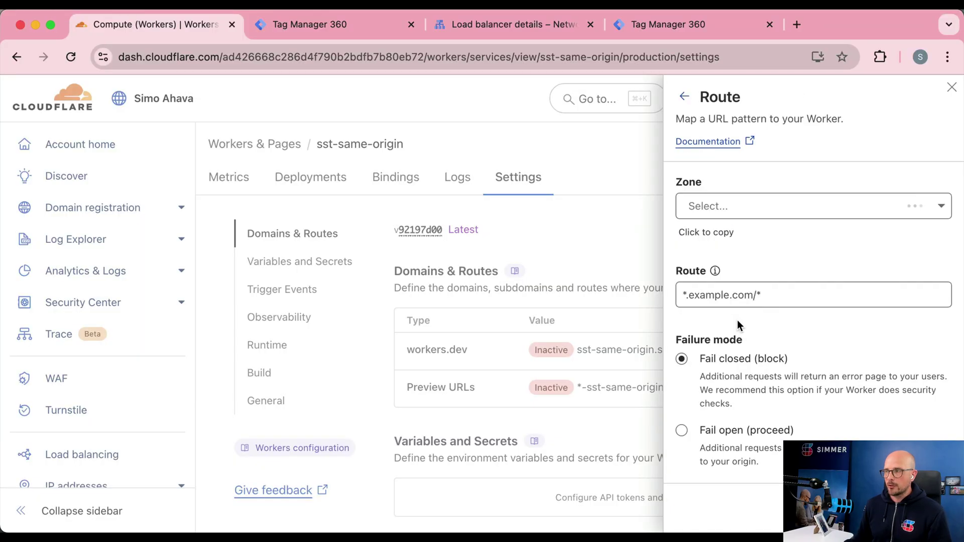
left_click(719, 205)
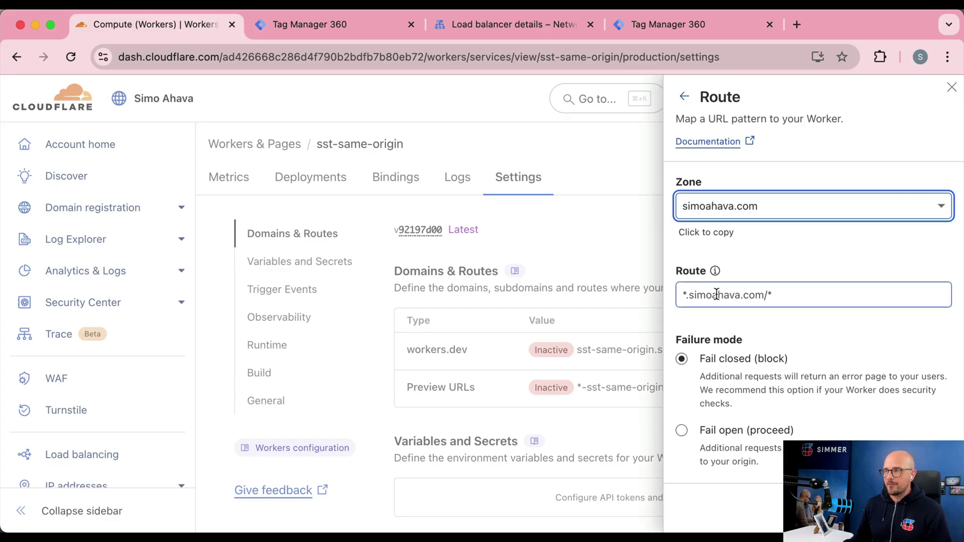
left_click(716, 294)
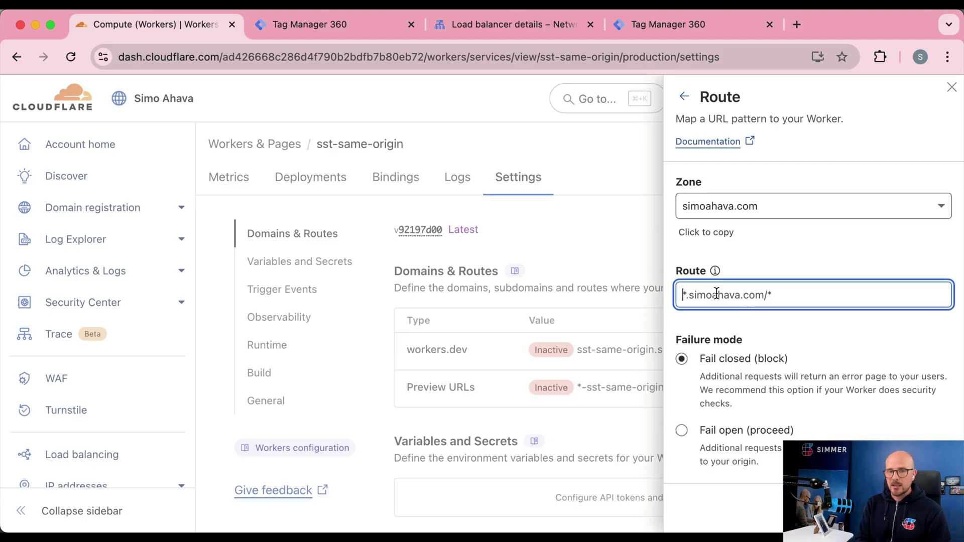
type("measure/*")
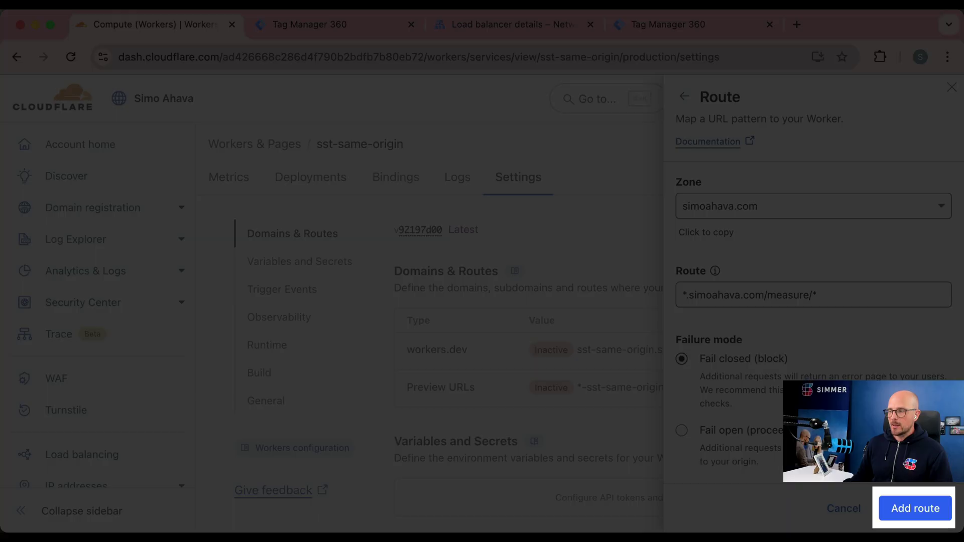
left_click(919, 509)
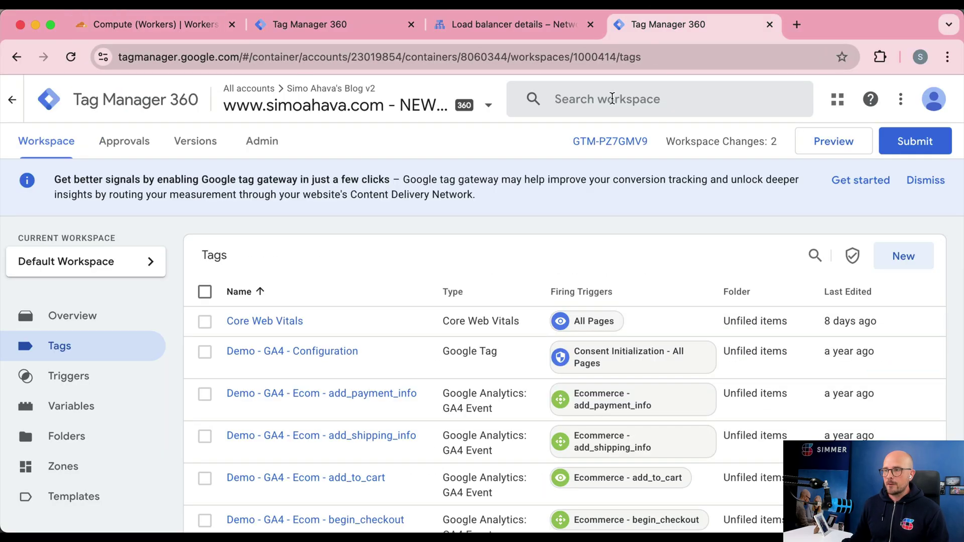
left_click(693, 24)
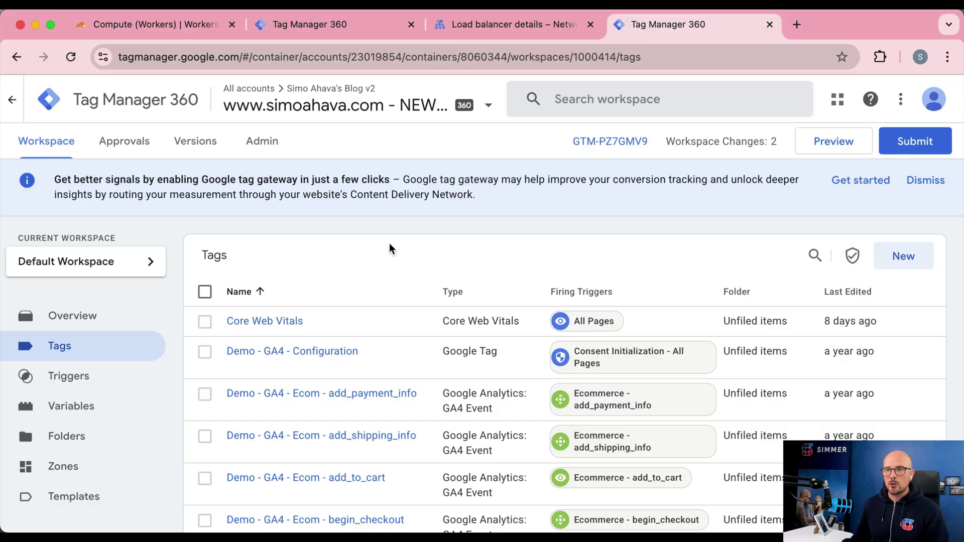
scroll(390, 246, "down", 10)
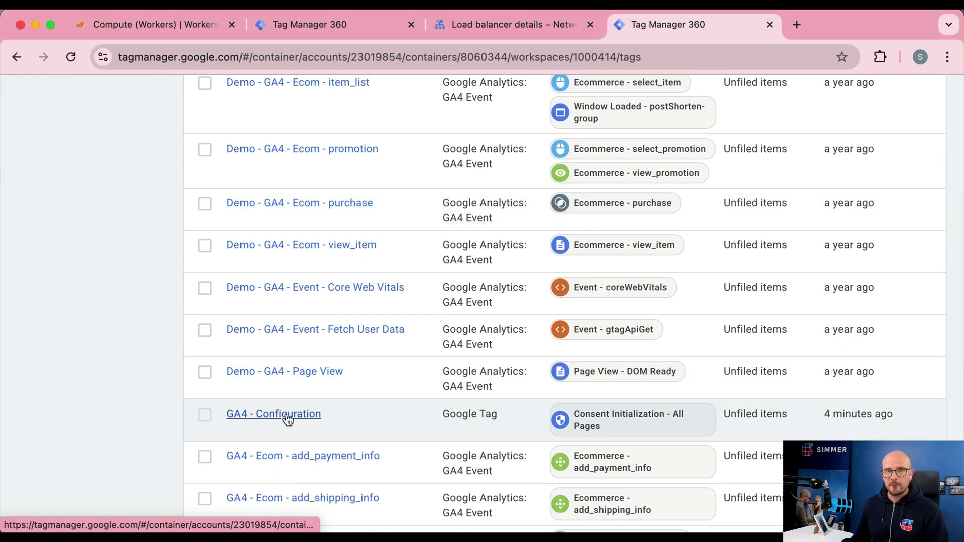
left_click(288, 419)
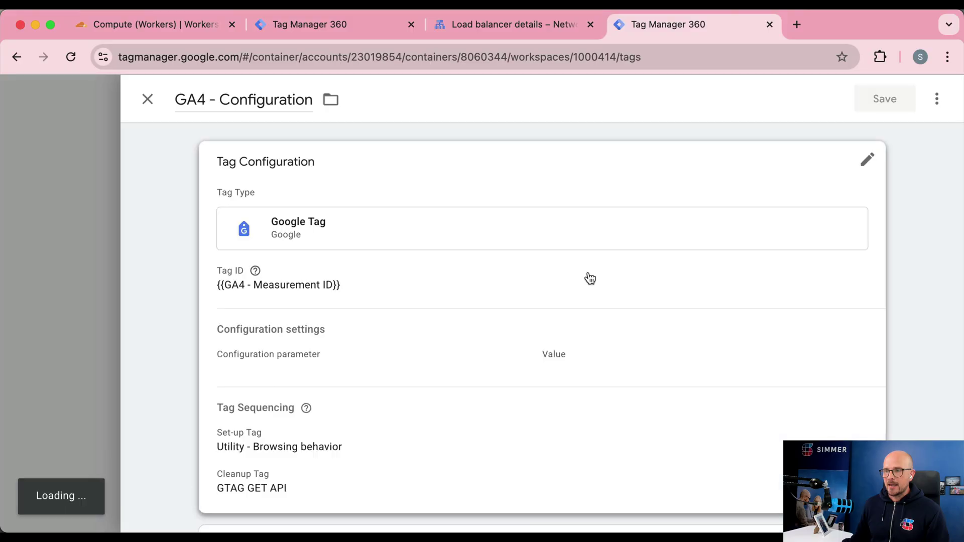
left_click(411, 357)
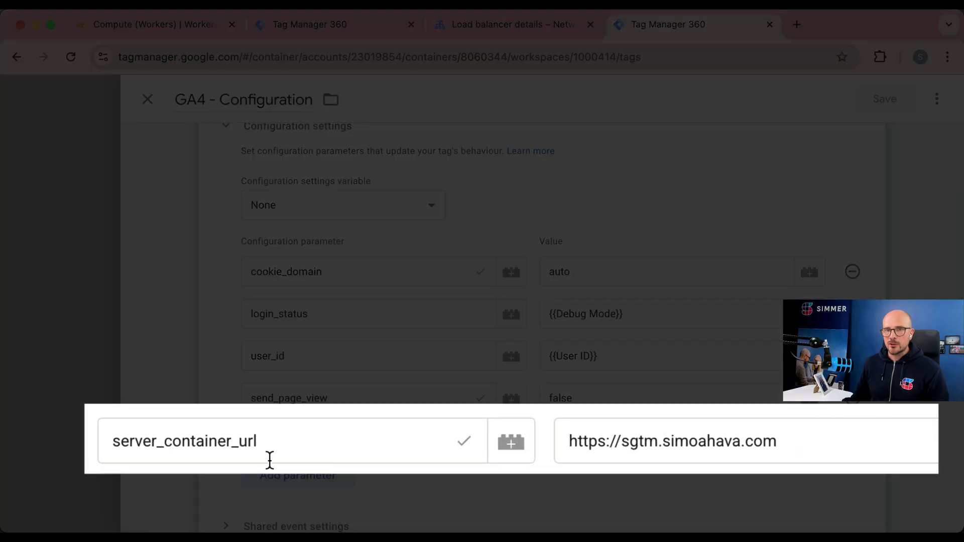
left_click(624, 444)
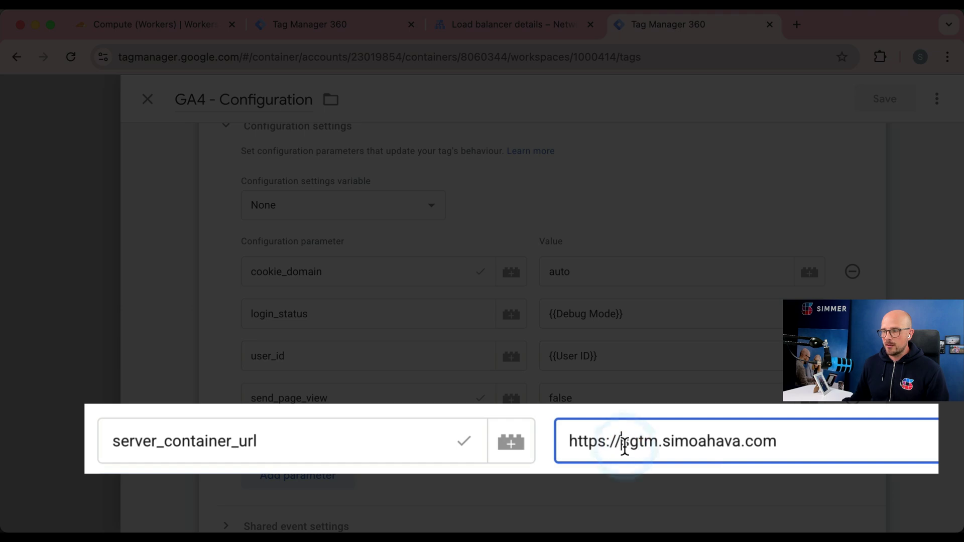
double_click(640, 444)
type("www")
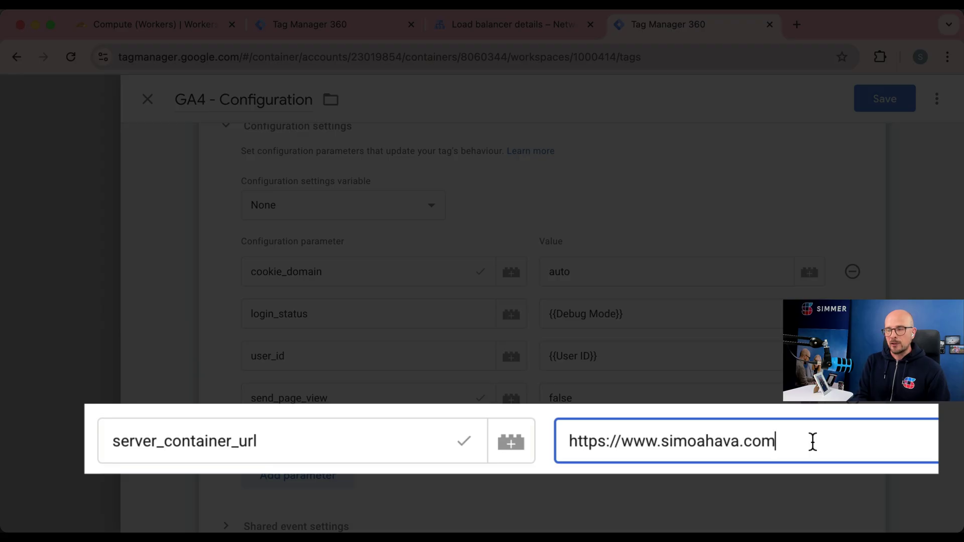
type("/measure")
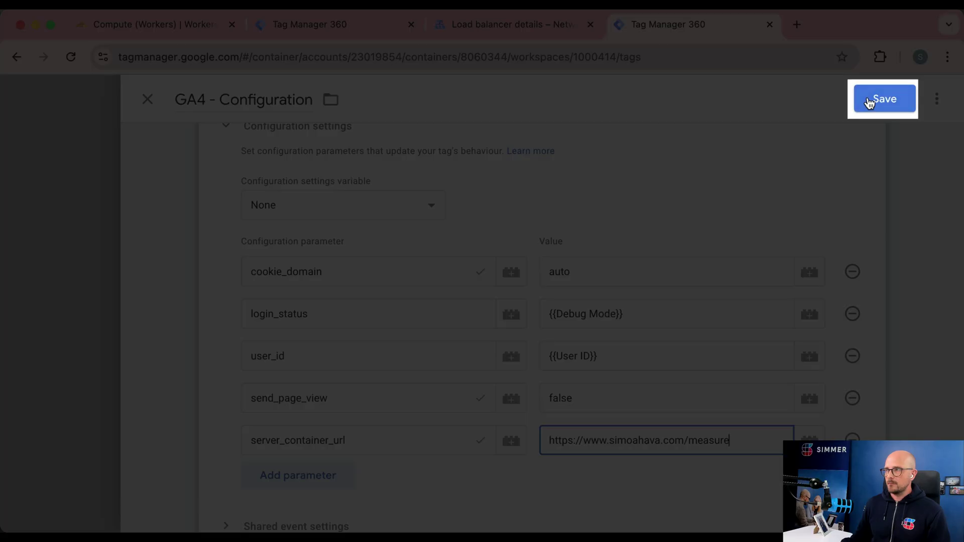
left_click(869, 100)
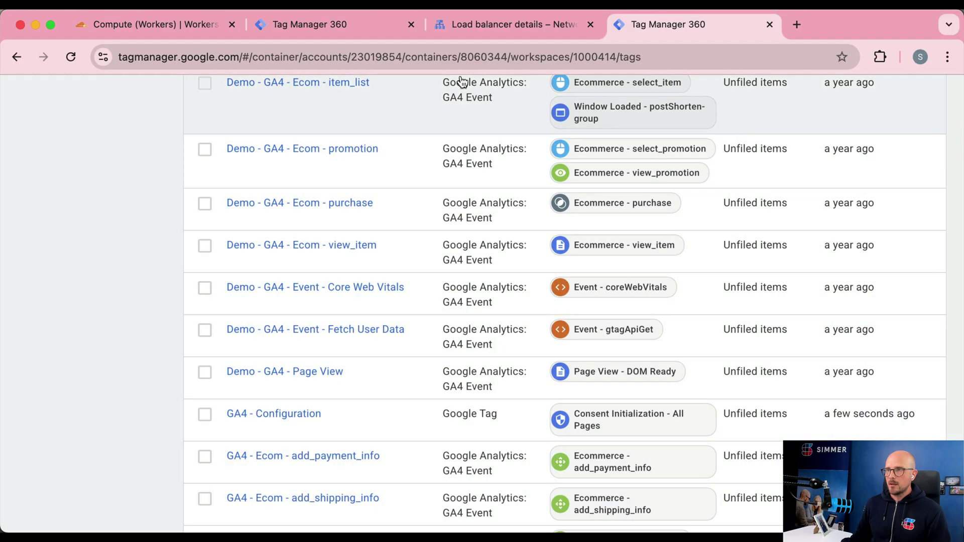
left_click(314, 23)
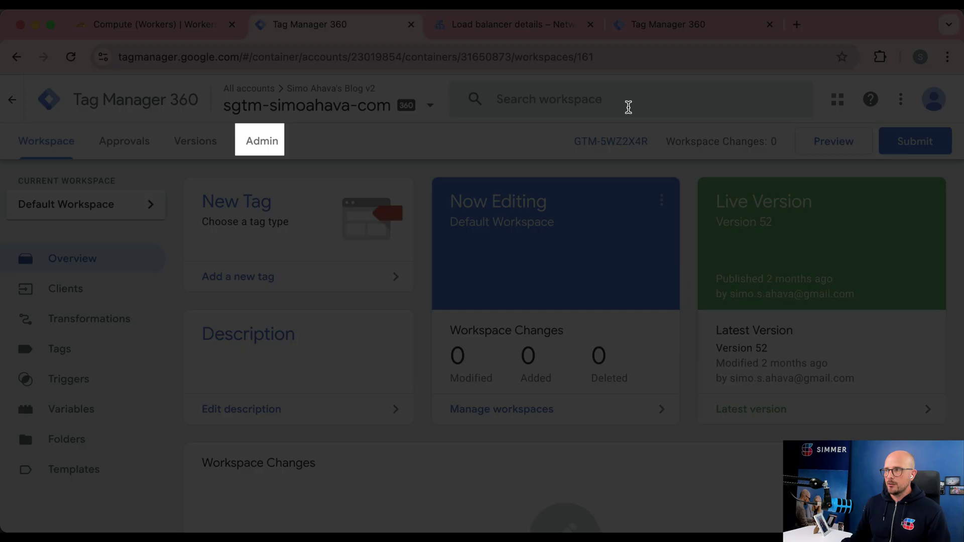
left_click(268, 144)
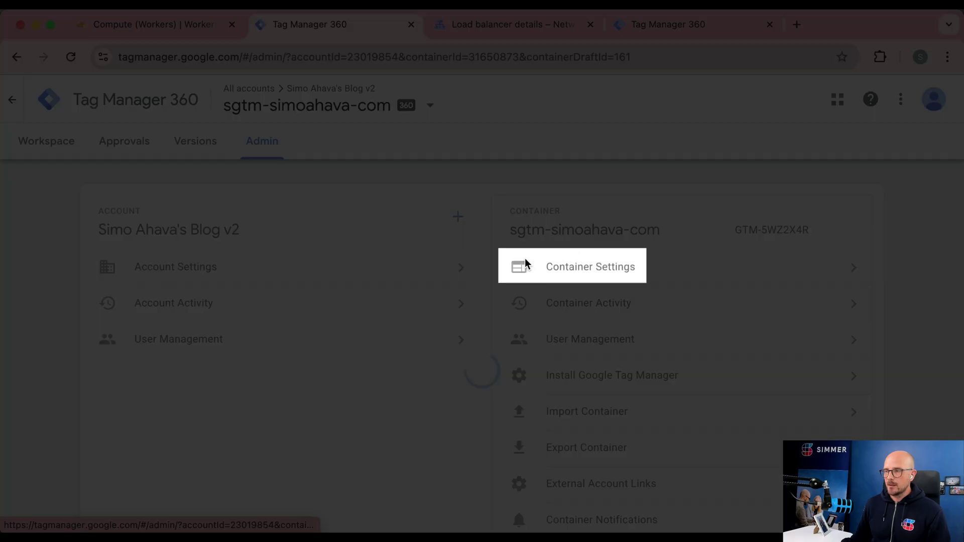
left_click(576, 267)
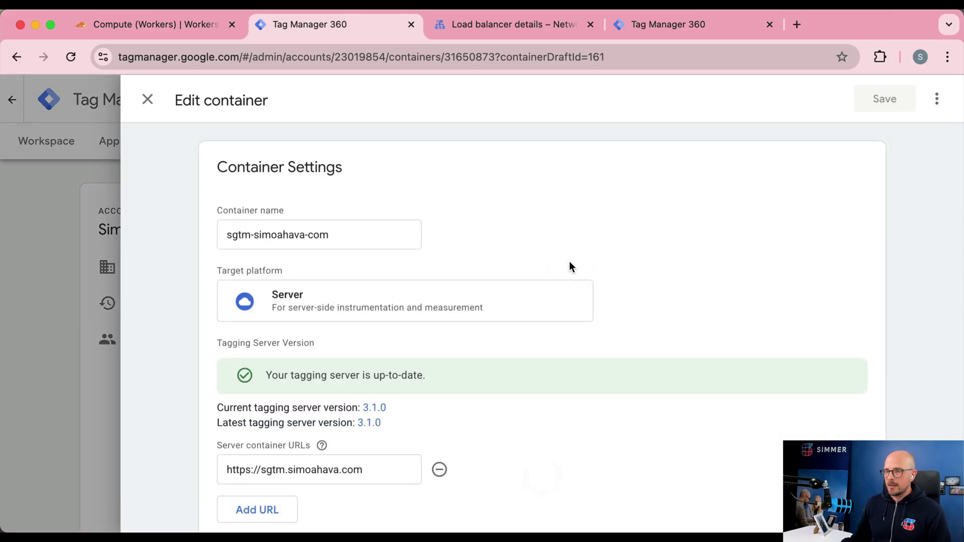
scroll(569, 261, "down", 3)
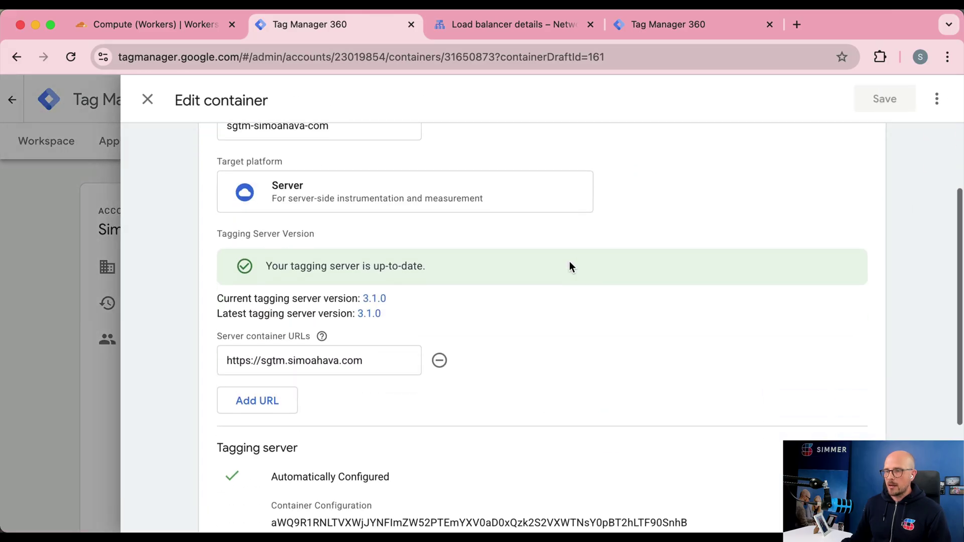
left_click(269, 360)
key("super+a")
type("https://www.simoahava.com/measure")
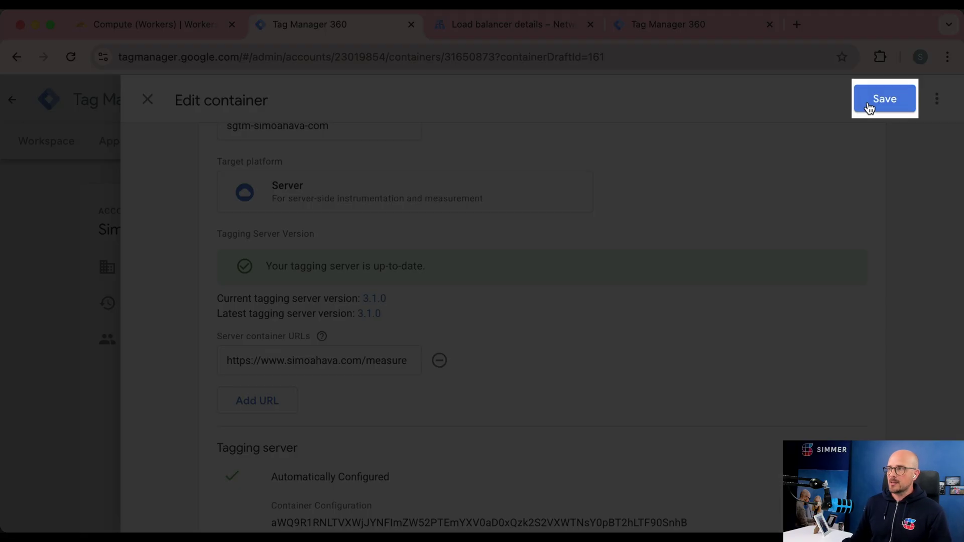
left_click(871, 98)
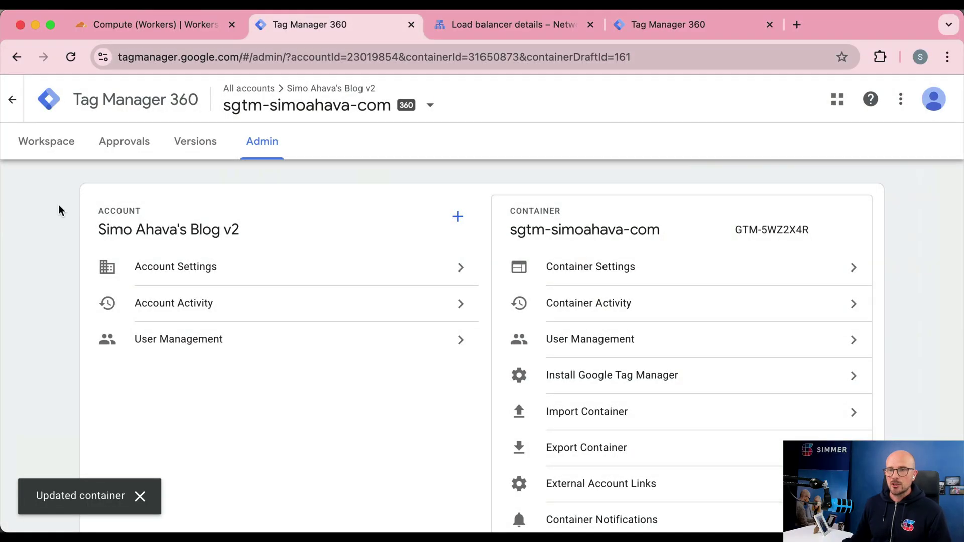
left_click(50, 143)
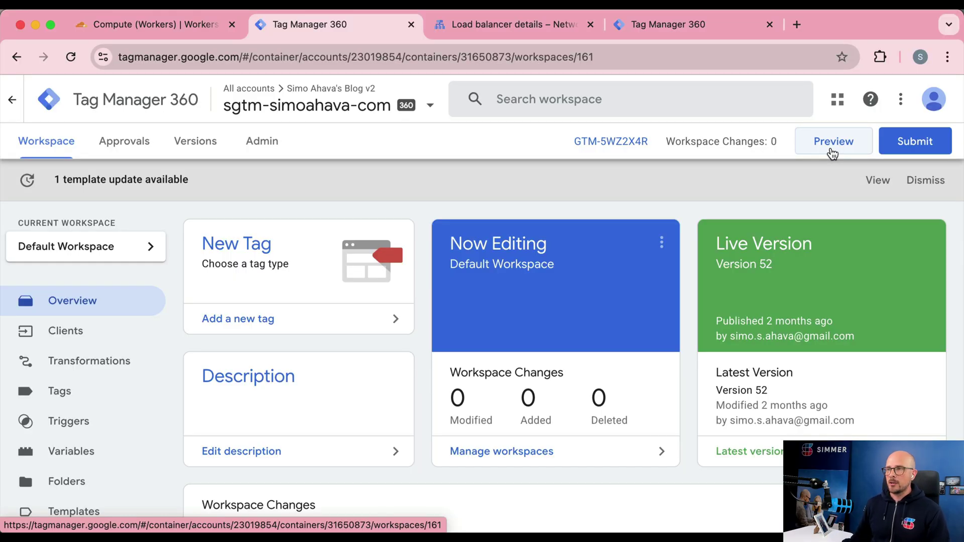
left_click(832, 150)
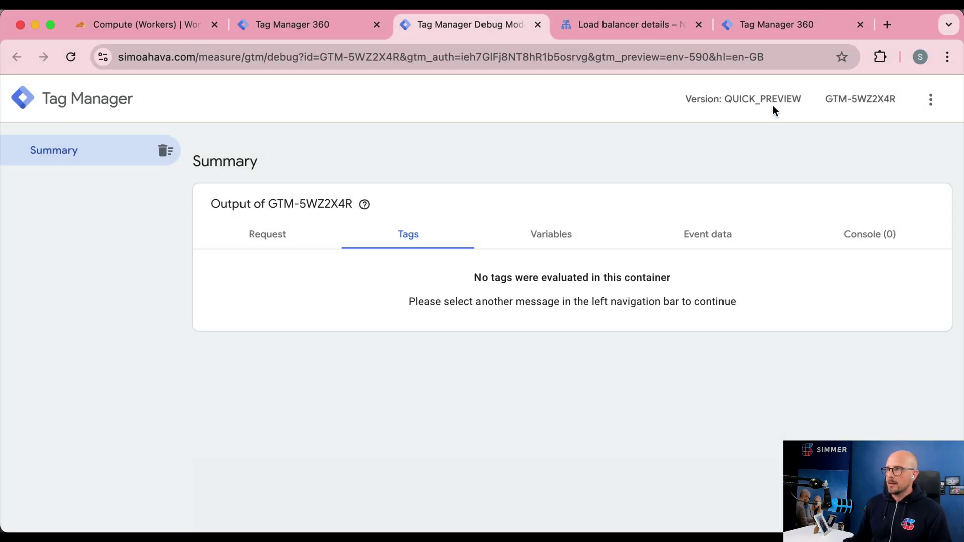
left_click(750, 25)
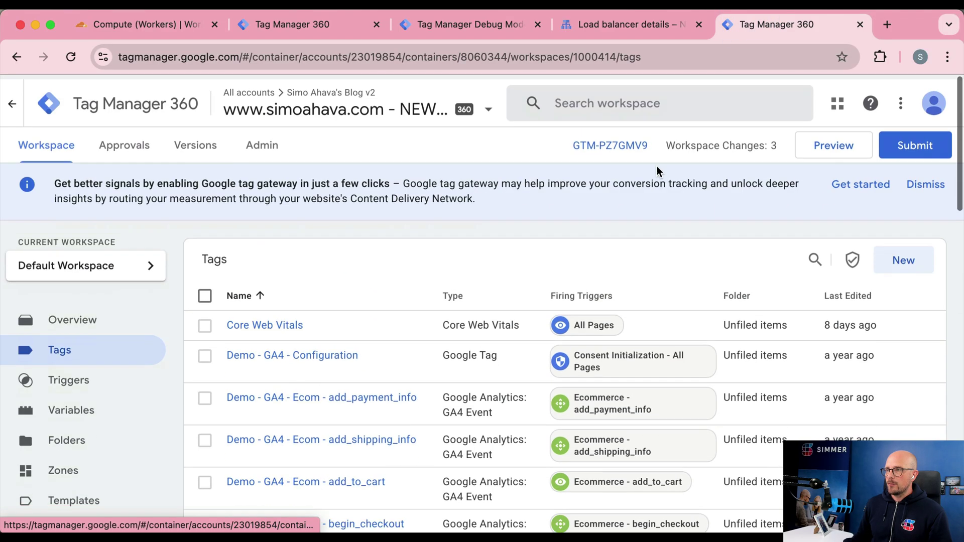
left_click(817, 145)
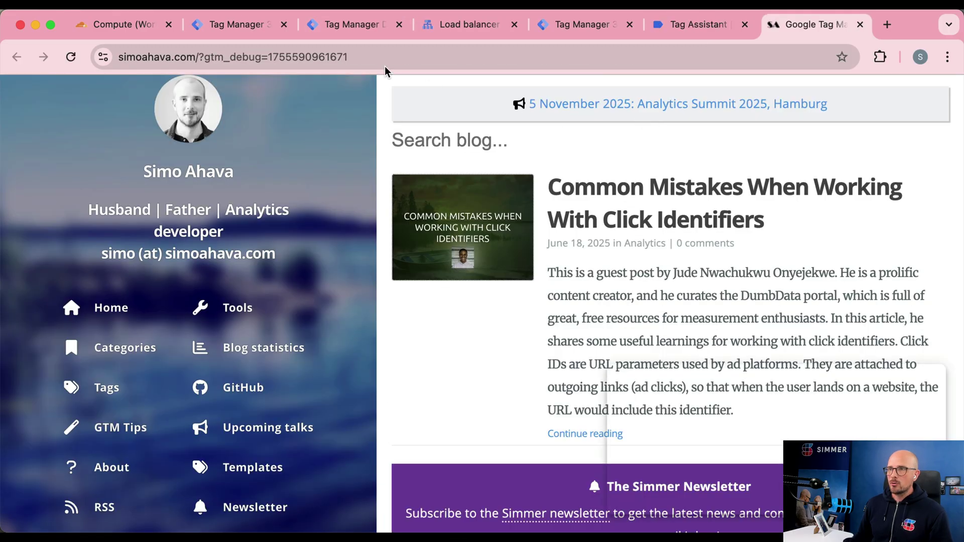
Open the incoming HTTP request details of the view_promotion collect request in the server container's debug view.
left_click(348, 24)
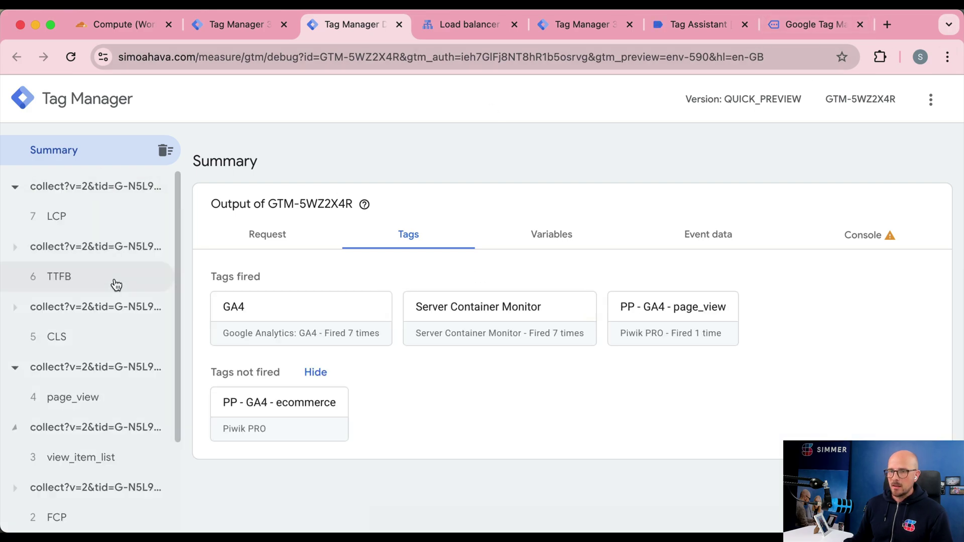
scroll(98, 420, "down", 2)
left_click(103, 429)
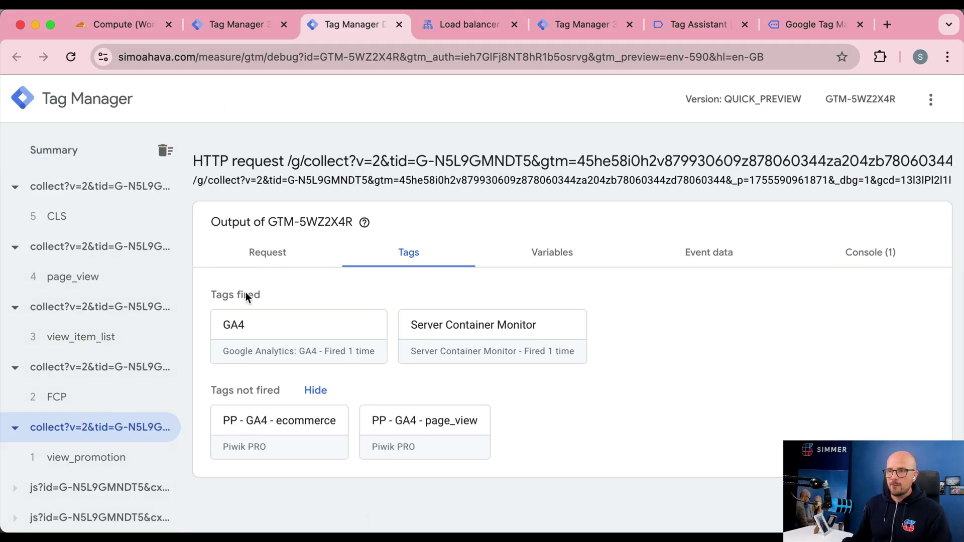
left_click(258, 257)
scroll(292, 288, "down", 2)
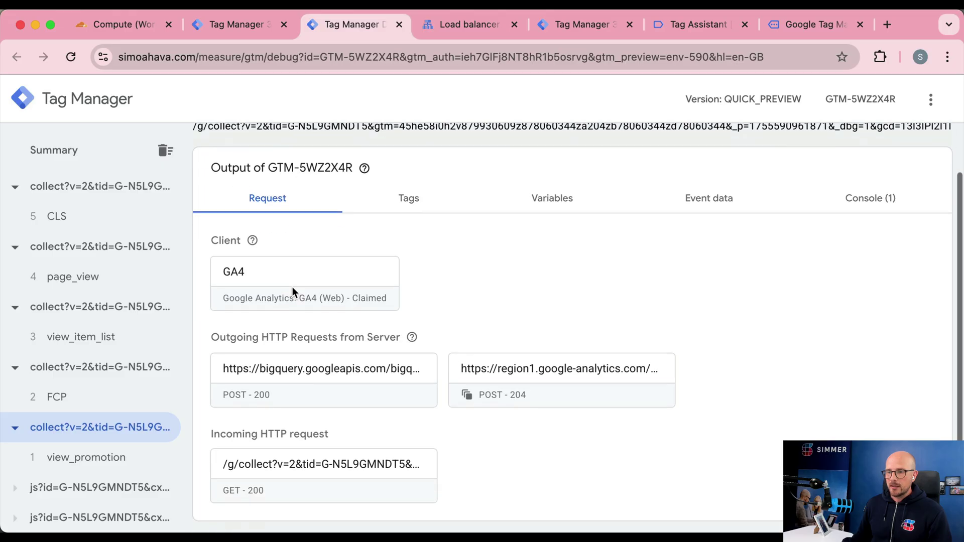
left_click(268, 475)
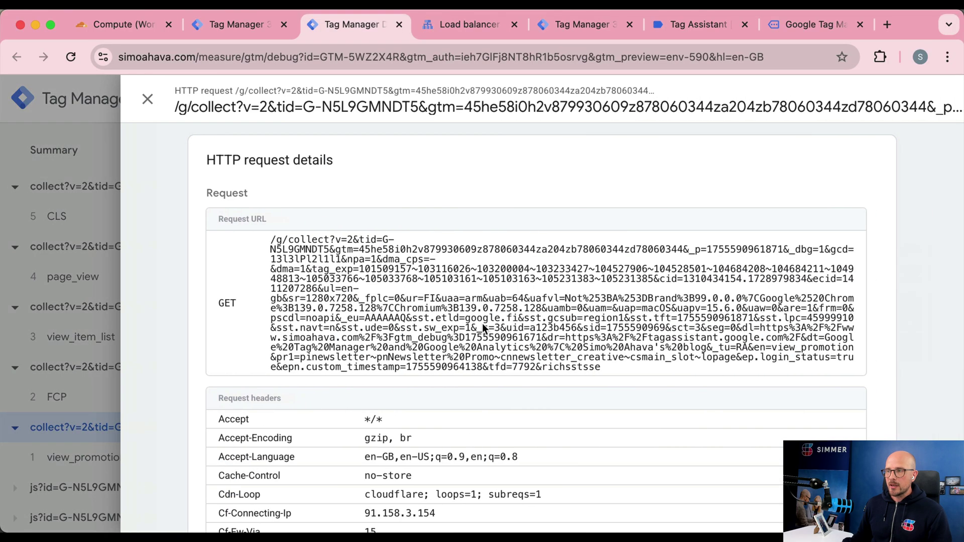
Examine the incoming request's headers and the FPID cookie in its Set-Cookie response header.
scroll(483, 320, "down", 5)
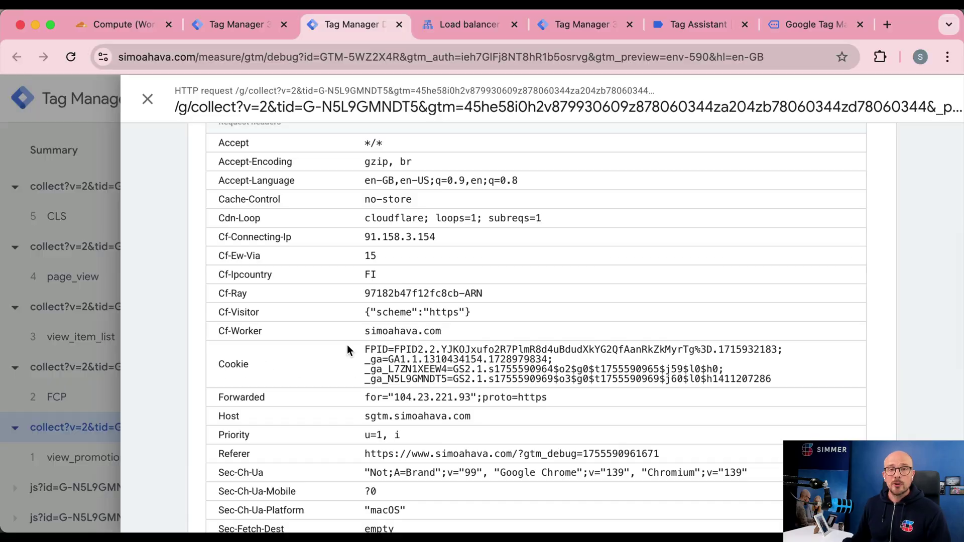
scroll(347, 350, "down", 10)
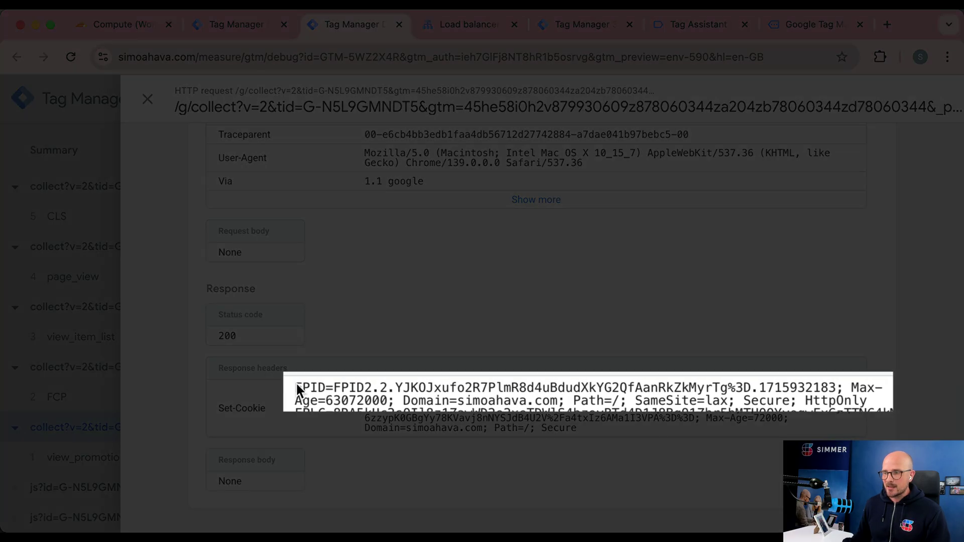
left_click_drag(365, 389, 878, 404)
left_click(879, 405)
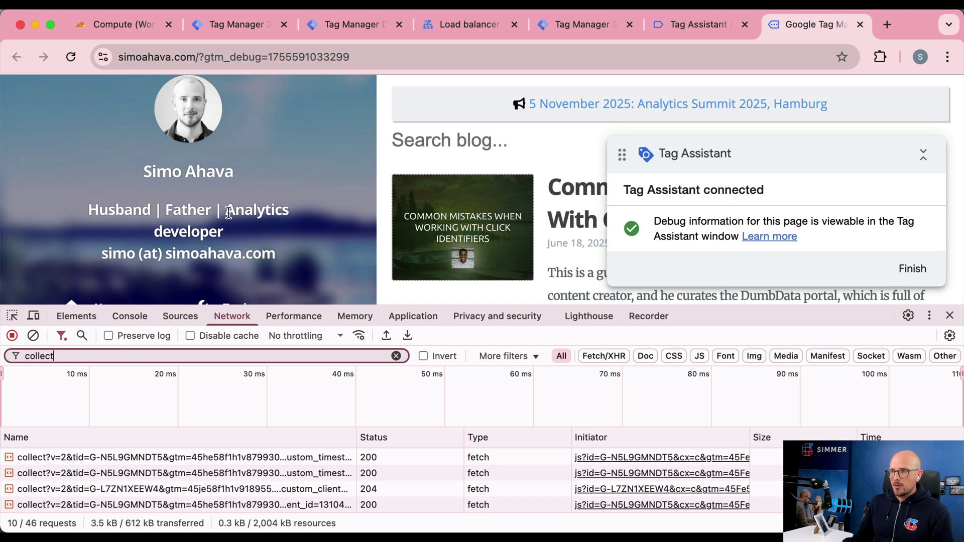
Inspect the request URL and Set-Cookie response header of a G-N5L9GMNDT5 collect request in the site's network log.
left_click(199, 458)
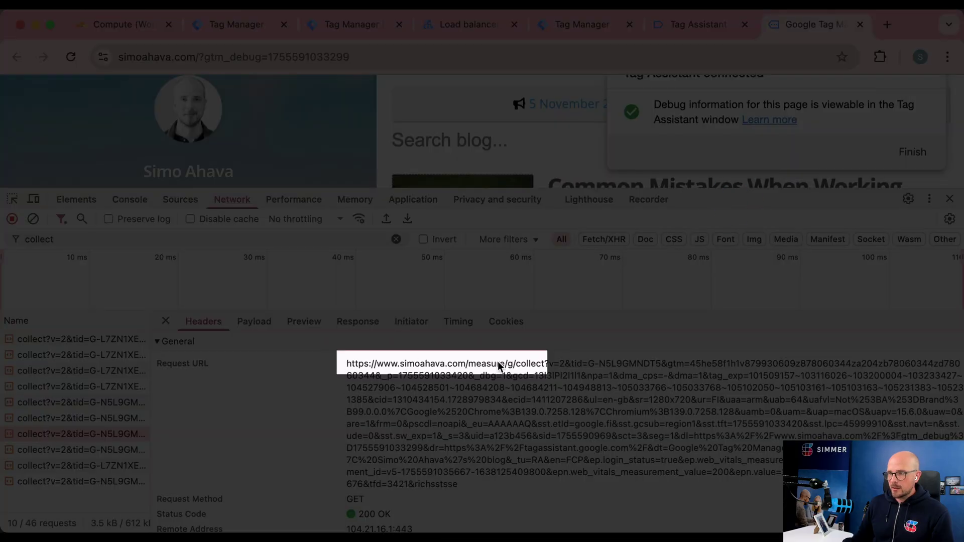
scroll(459, 365, "down", 10)
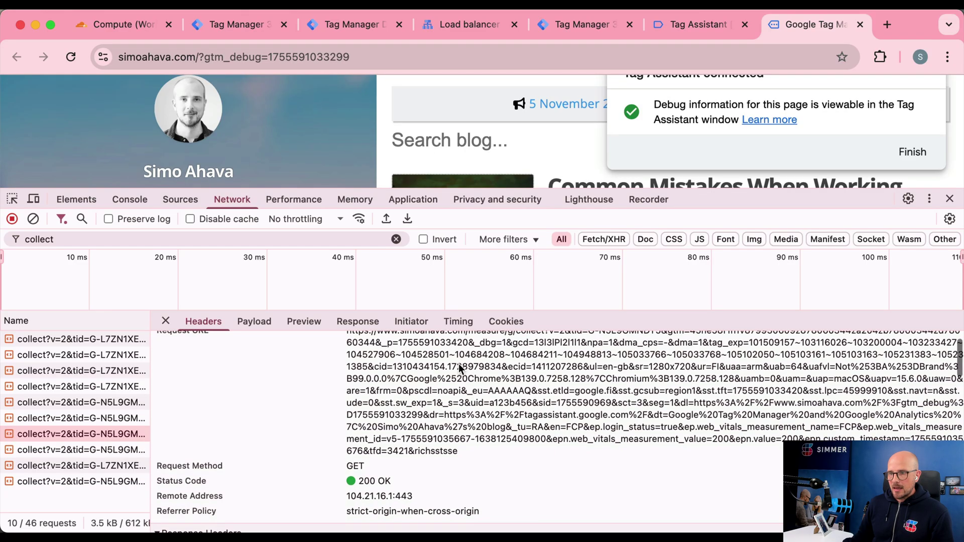
scroll(459, 370, "down", 4)
scroll(458, 369, "up", 1)
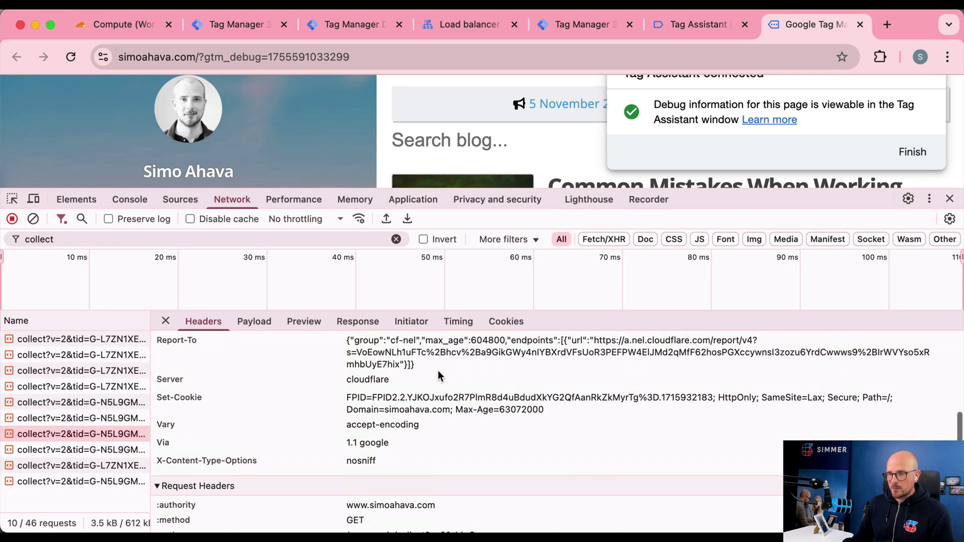